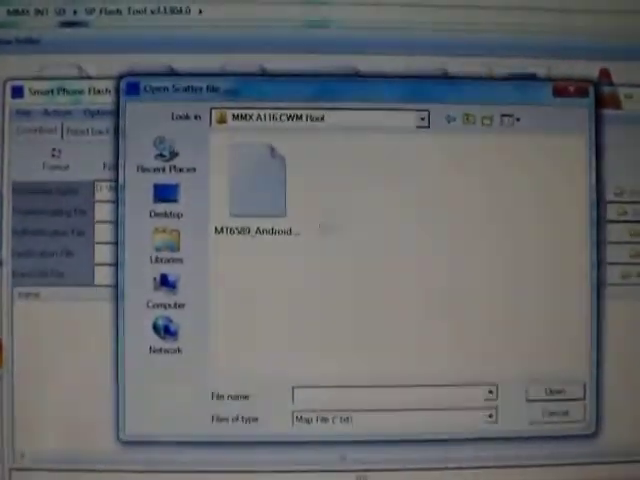
Step: Select MT6589_Android_scatter_emmc.txt in the MMX A116 CWM Root folder as the scatter file
left_click(258, 190)
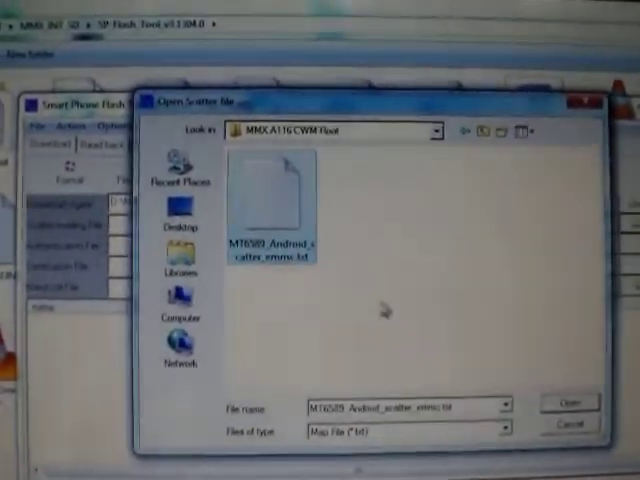